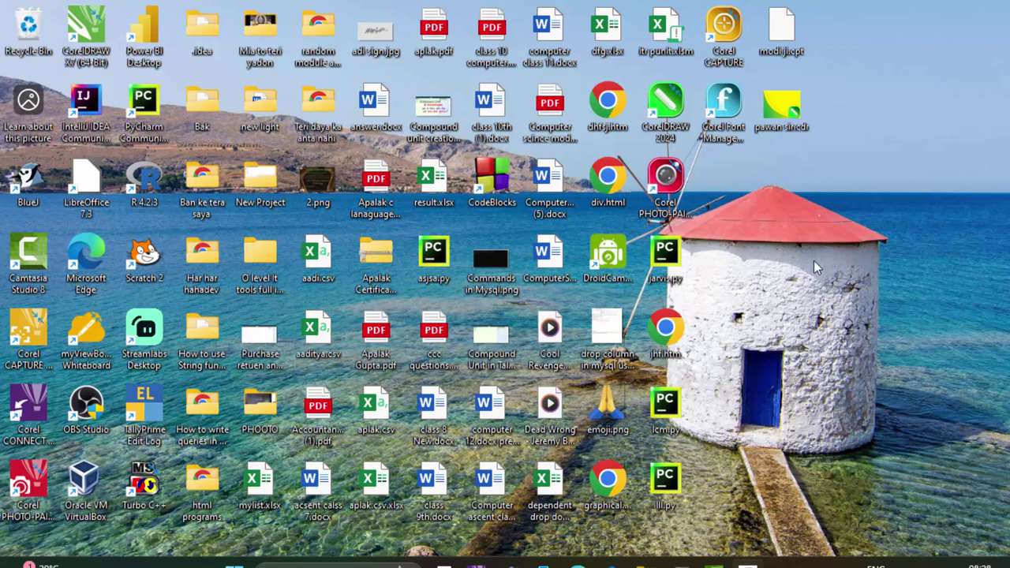
- Refresh the Windows desktop three times from its right-click menu
right_click(909, 105)
left_click(800, 198)
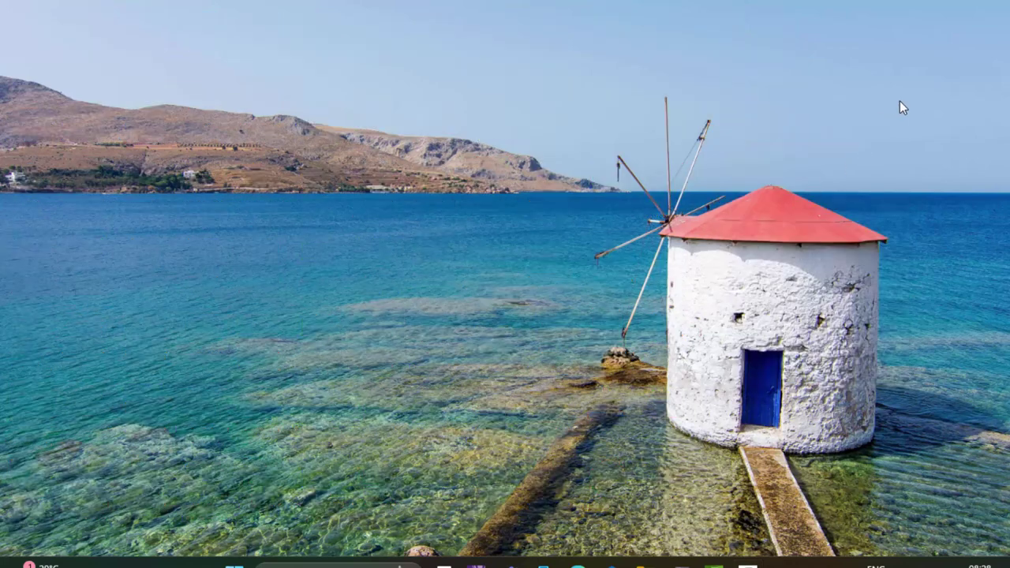
right_click(907, 104)
left_click(838, 203)
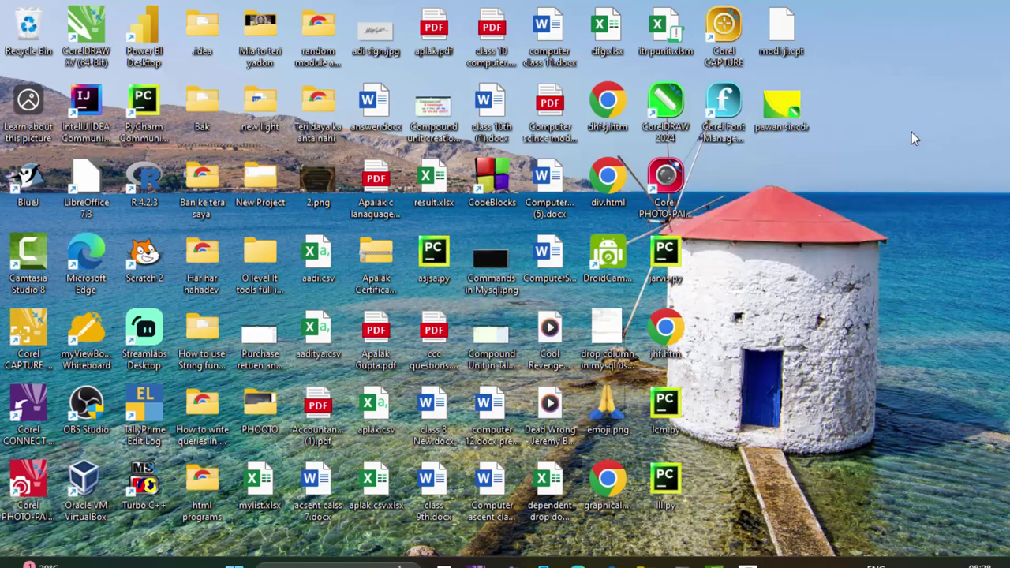
right_click(911, 131)
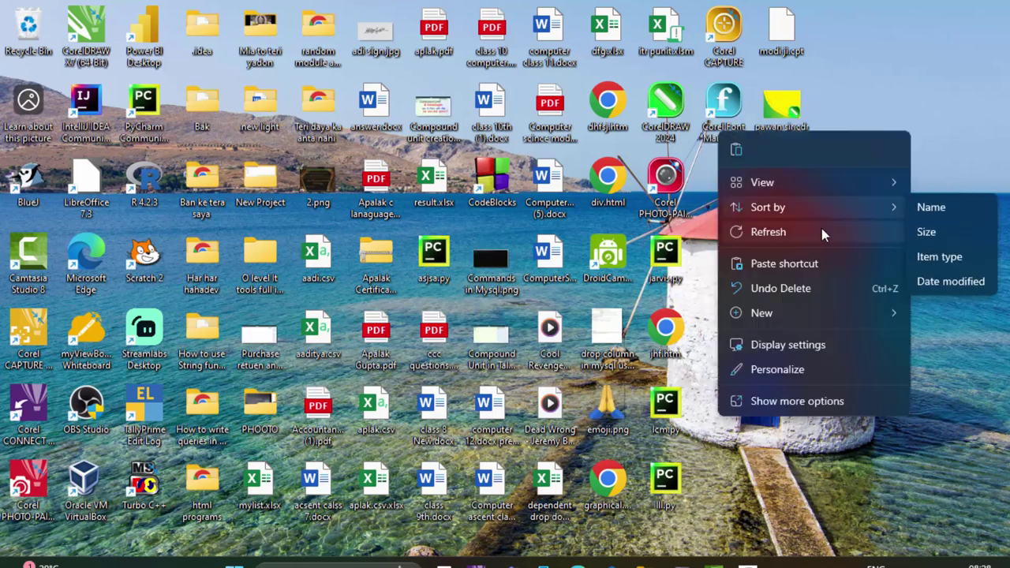
left_click(822, 228)
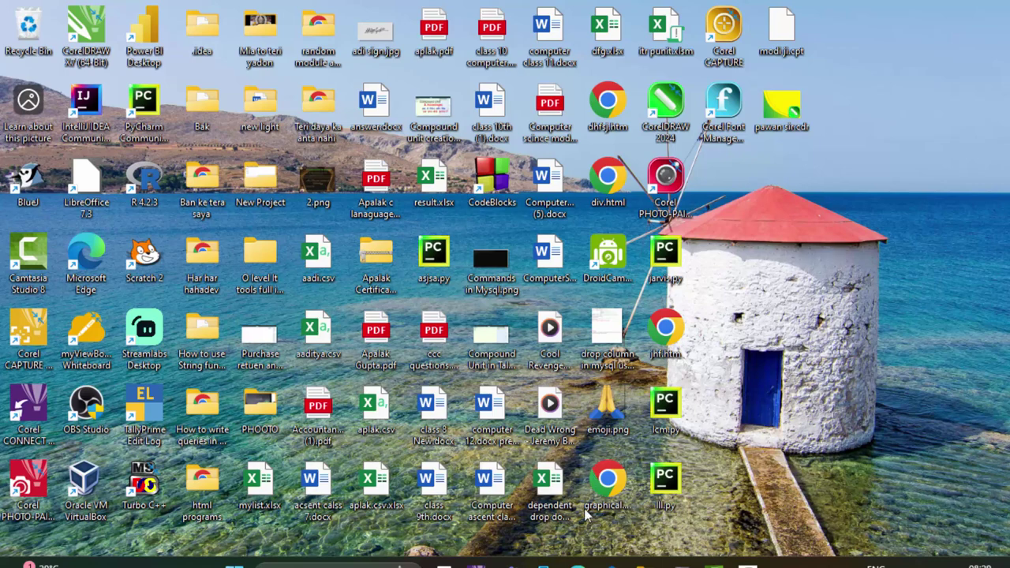
- Search the Start menu for 'excel' and launch Excel
left_click(234, 566)
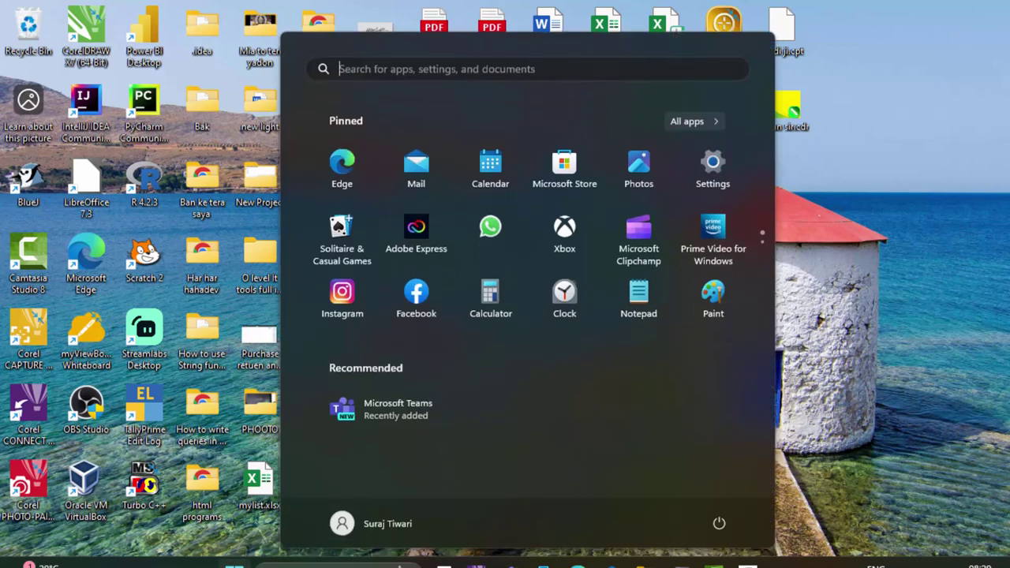
type("excel")
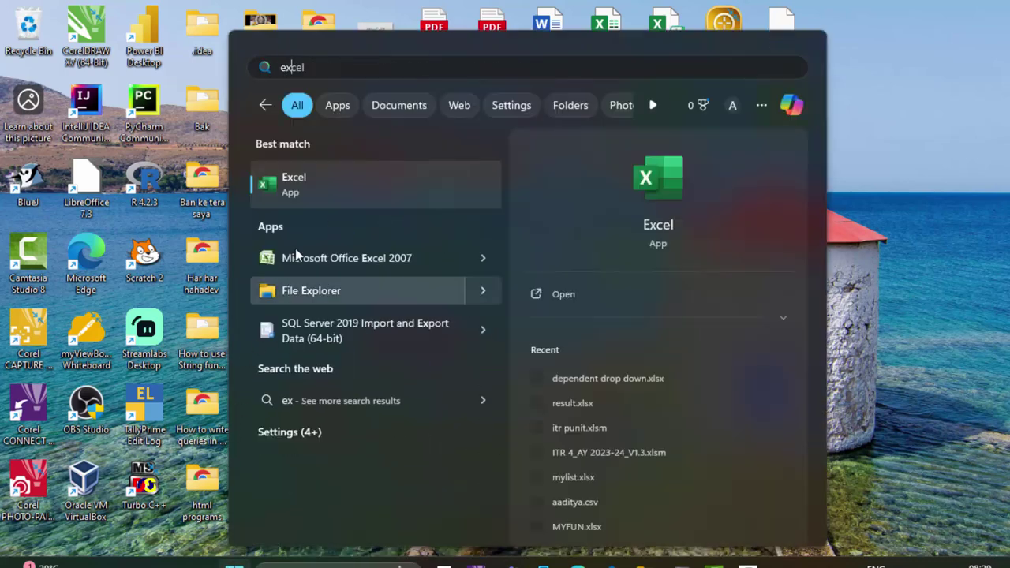
left_click(343, 193)
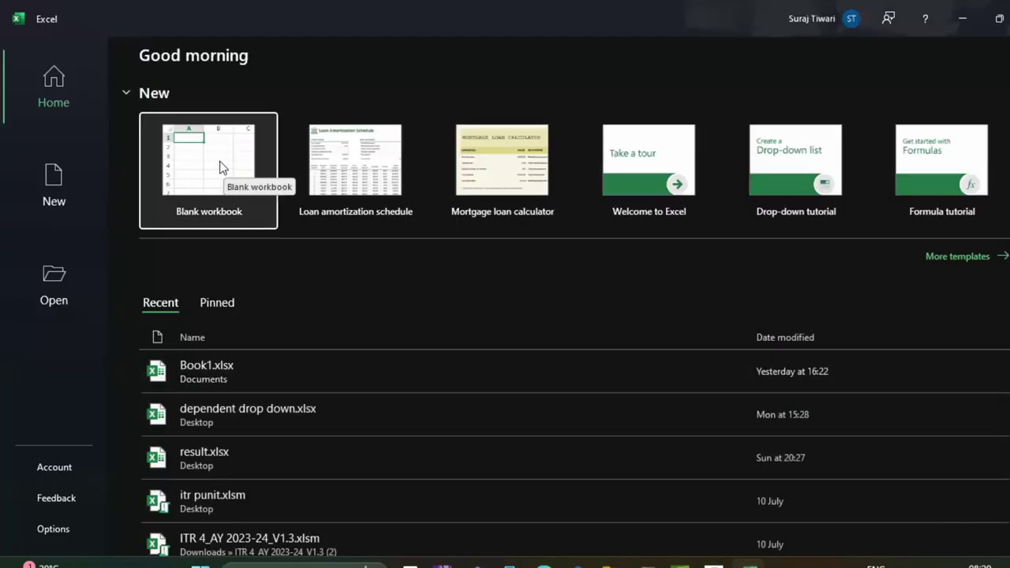
- Create a new blank workbook, Book1
left_click(199, 167)
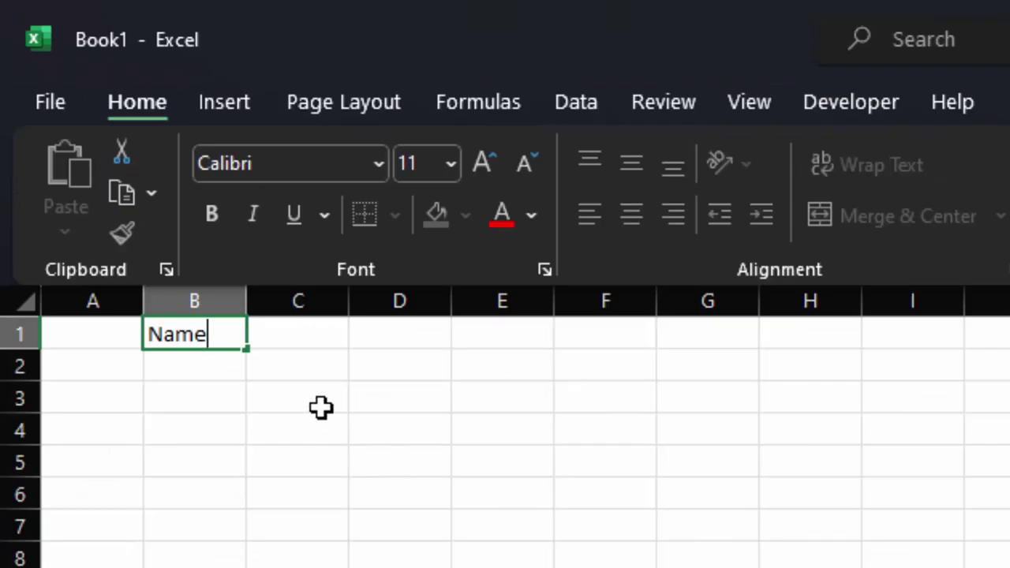
- Enter the heading 'Type of Id Proof' in C1, correcting the typos
left_click(321, 324)
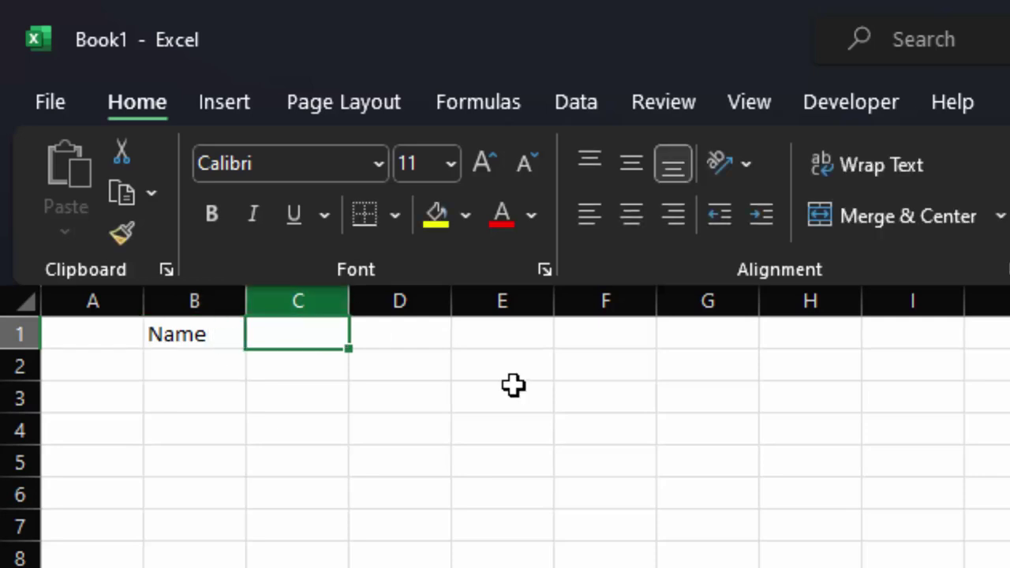
type("Typ")
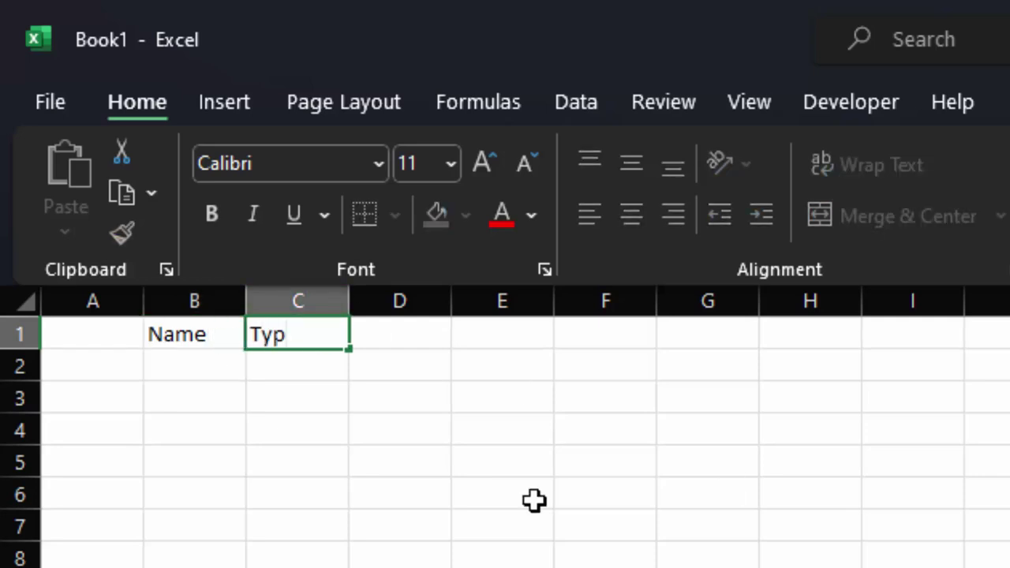
type("e oof I")
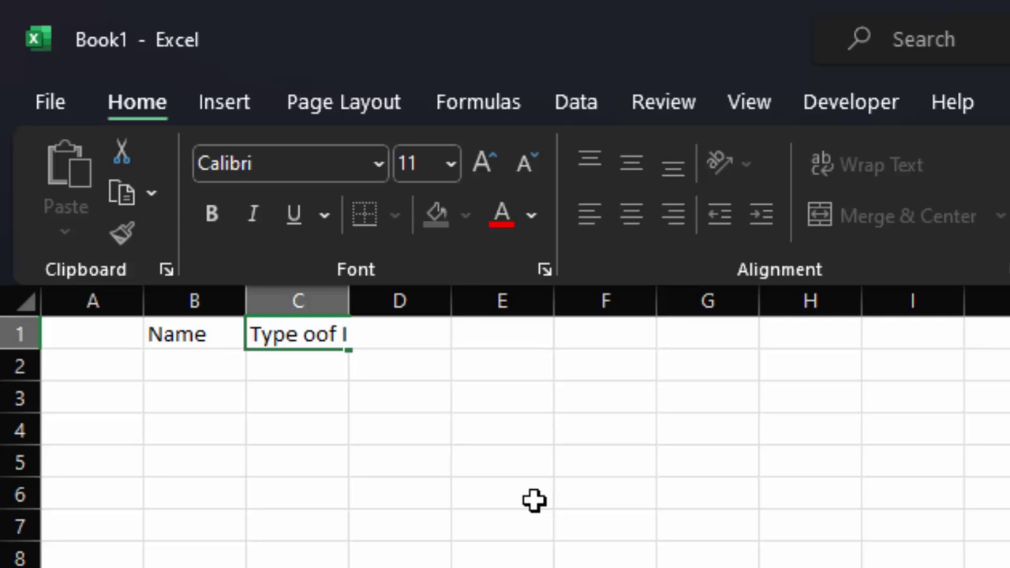
type("D")
key("BackSpace")
key("BackSpace")
key("BackSpace")
key("BackSpace")
key("BackSpace")
type("f")
type(" U")
key("BackSpace")
type("d")
type(" Proof")
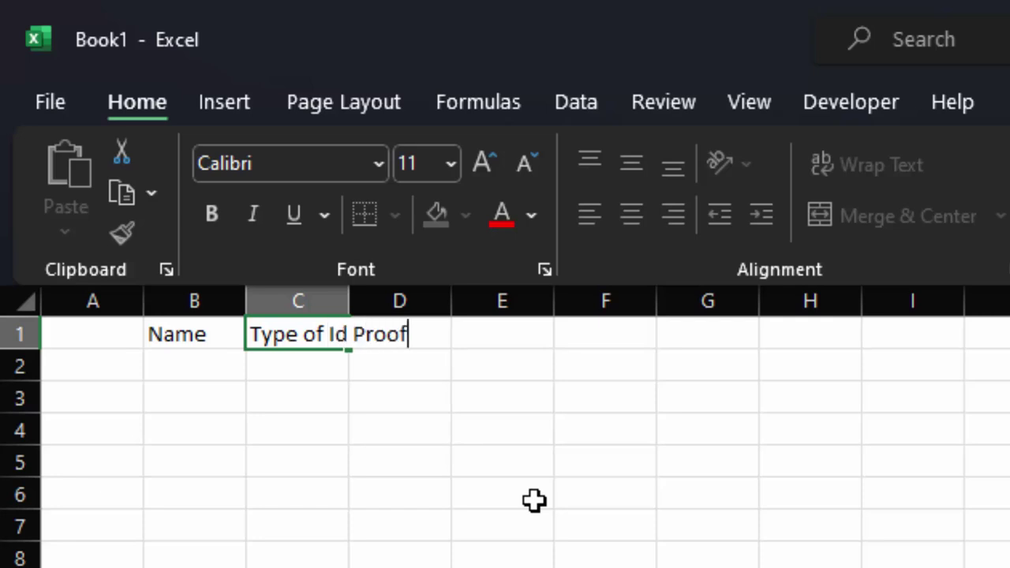
key("Return")
- Type 'Document Number' in D1 and start a second line within the cell
key("Up")
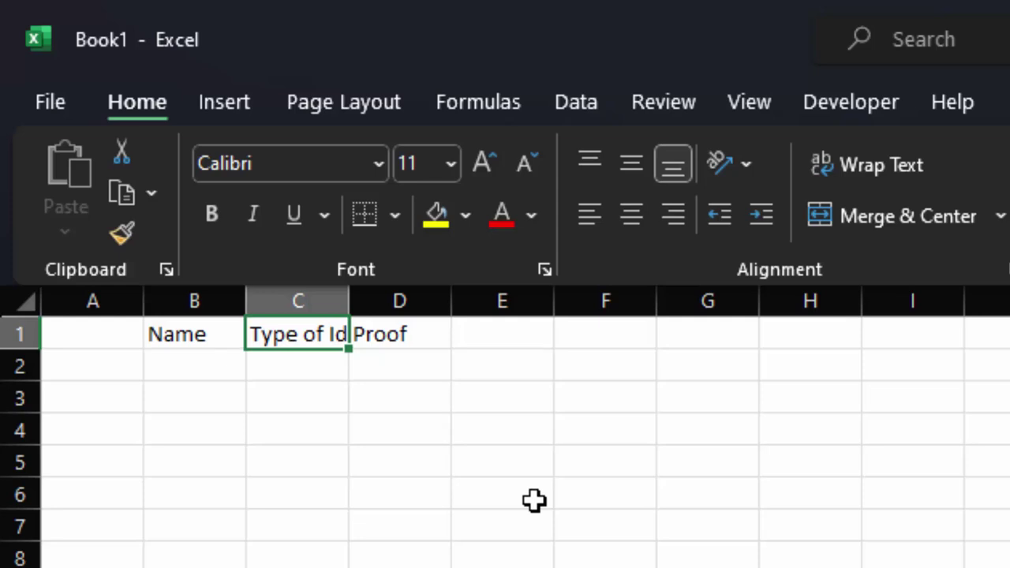
key("Right")
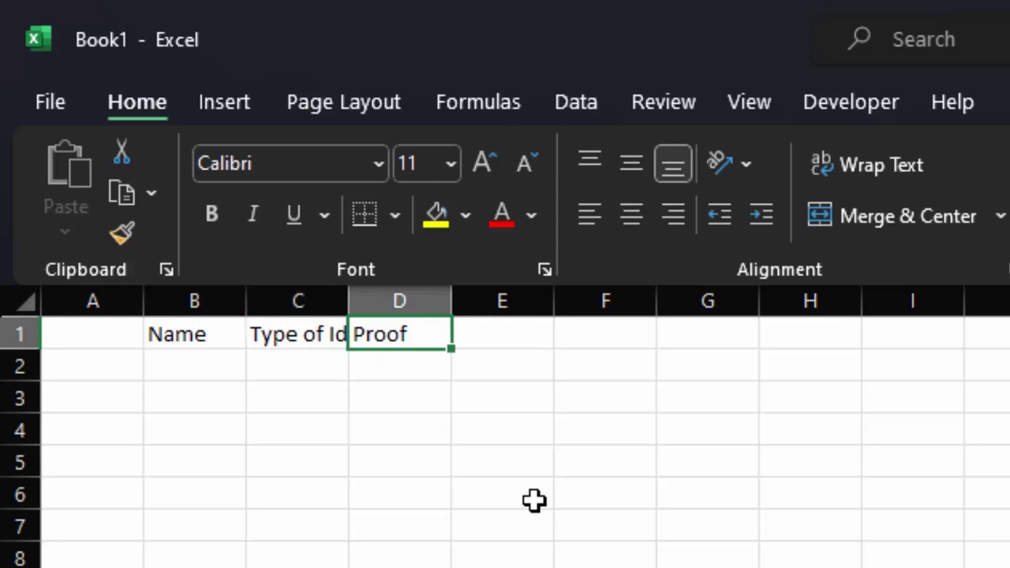
type("D")
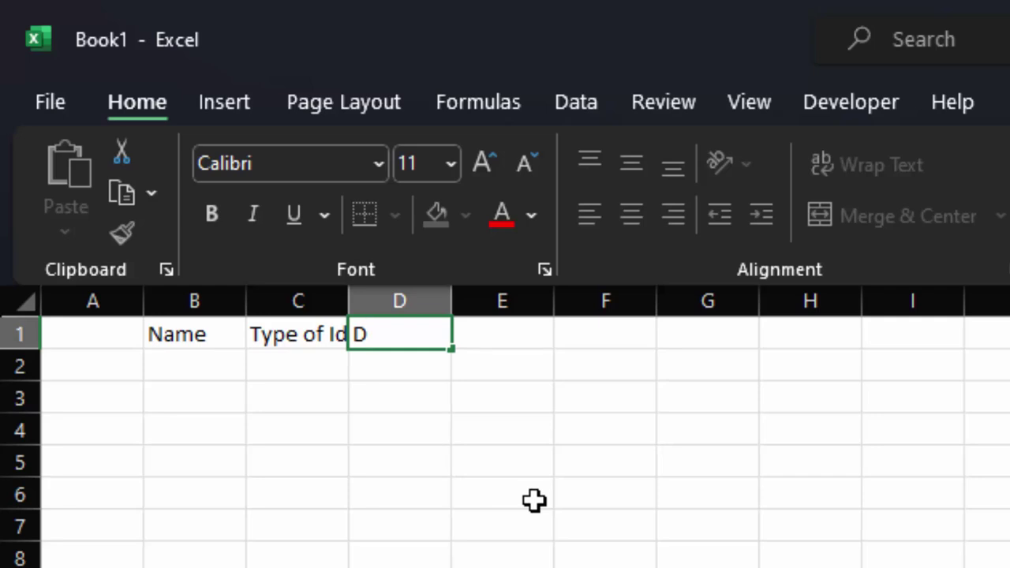
type("oc")
type("ument ")
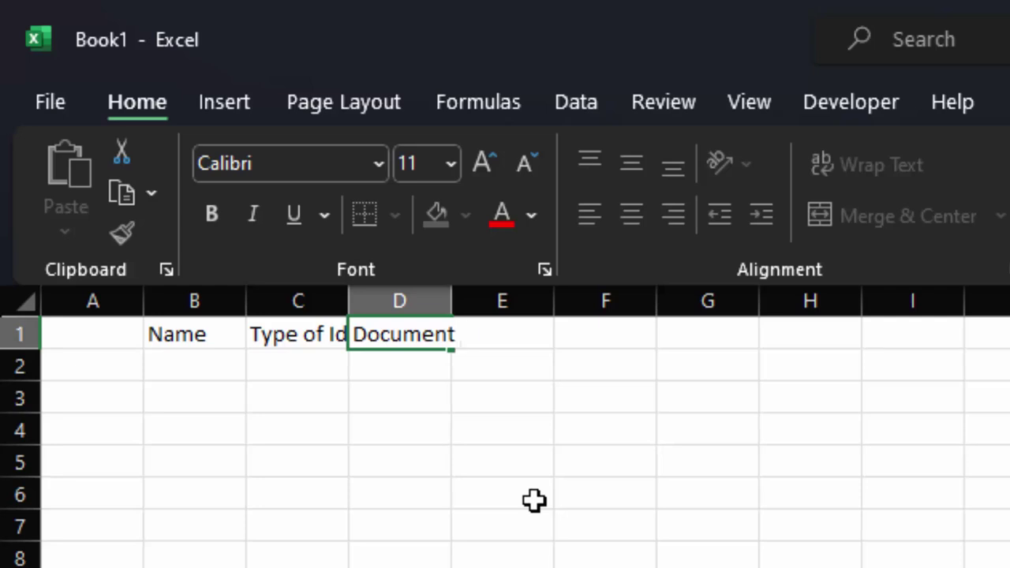
type("Number")
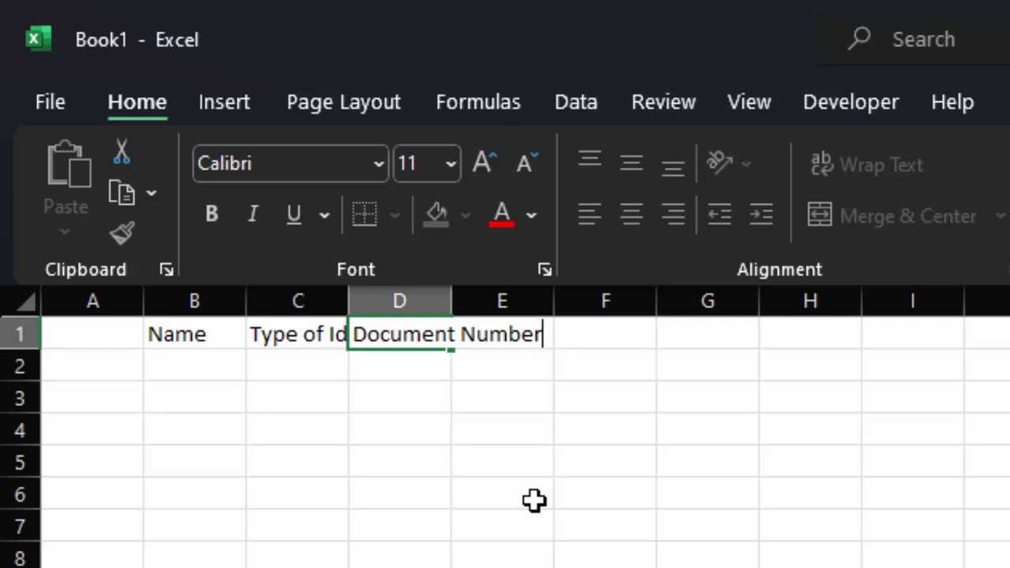
key("alt")
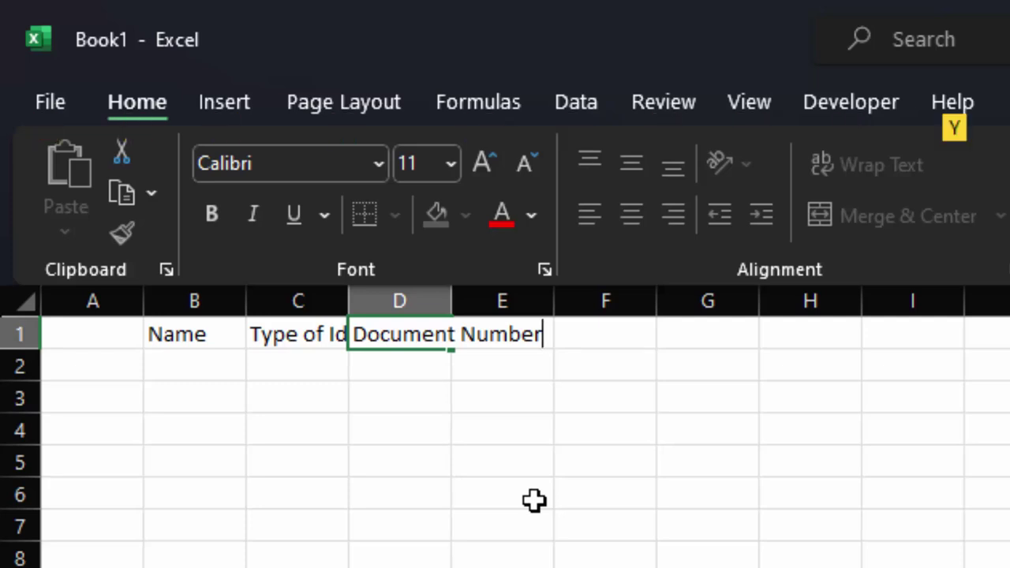
key("Return")
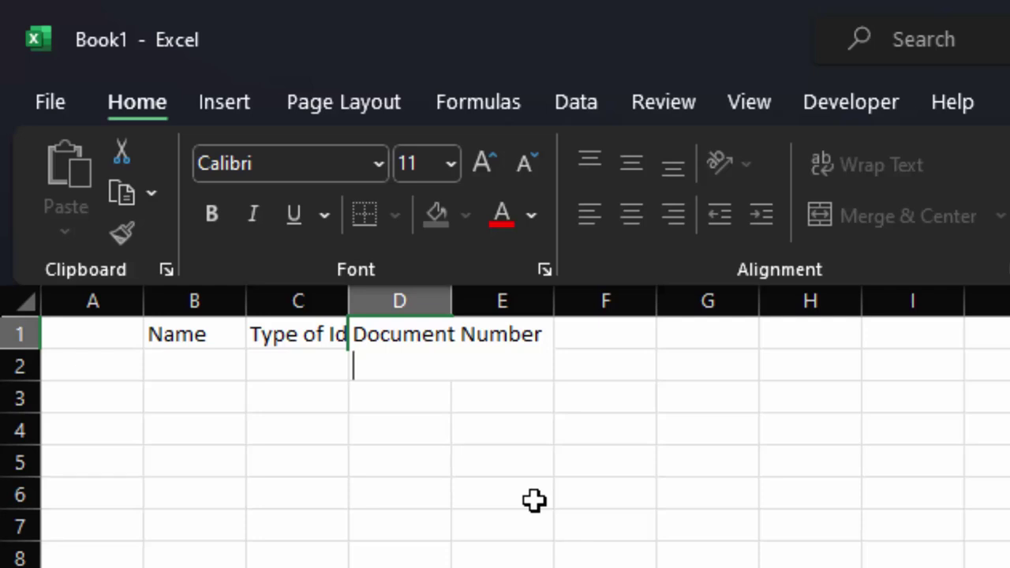
- Complete D1 as 'Document Number (13 Digits)' and widen column D to fit it
type("(13")
type(" Digit")
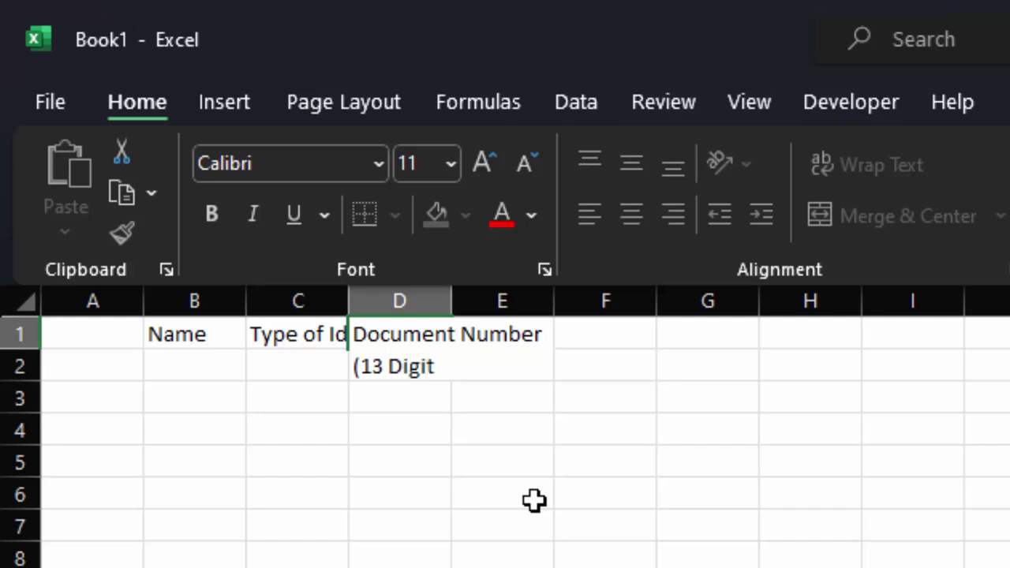
type("s")
type(")")
key("Return")
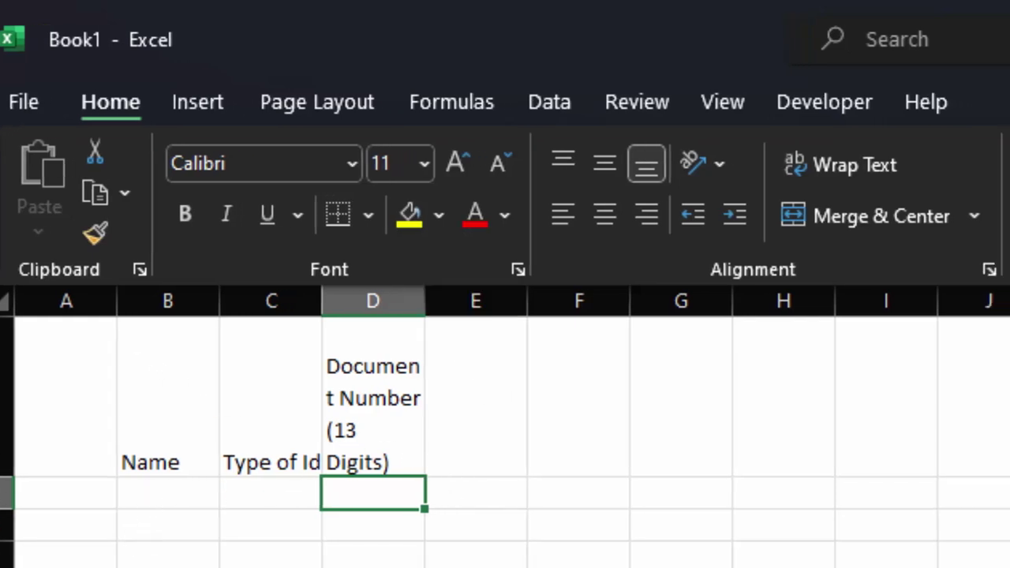
left_click(130, 490)
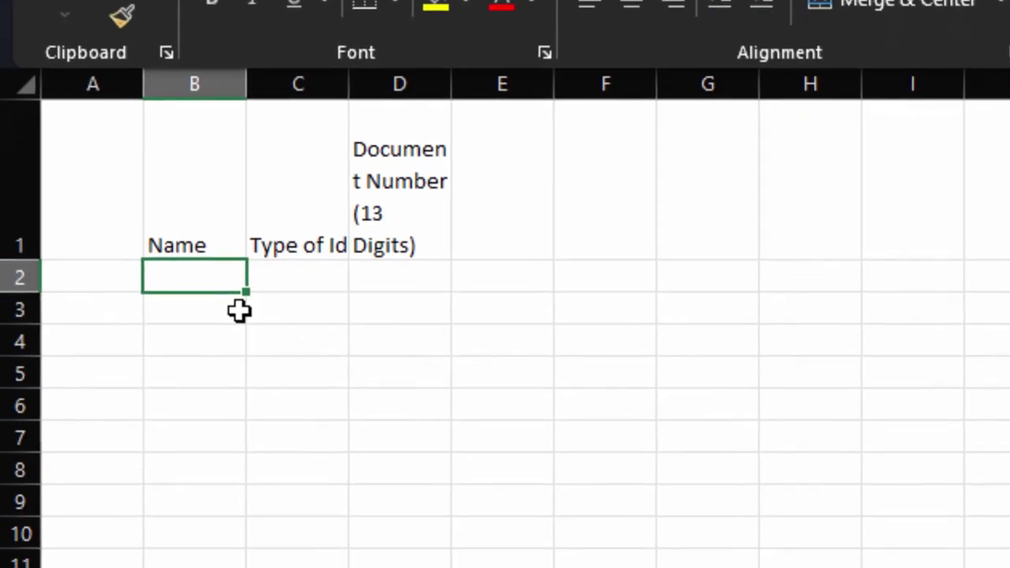
left_click_drag(452, 93, 519, 94)
left_click(411, 280)
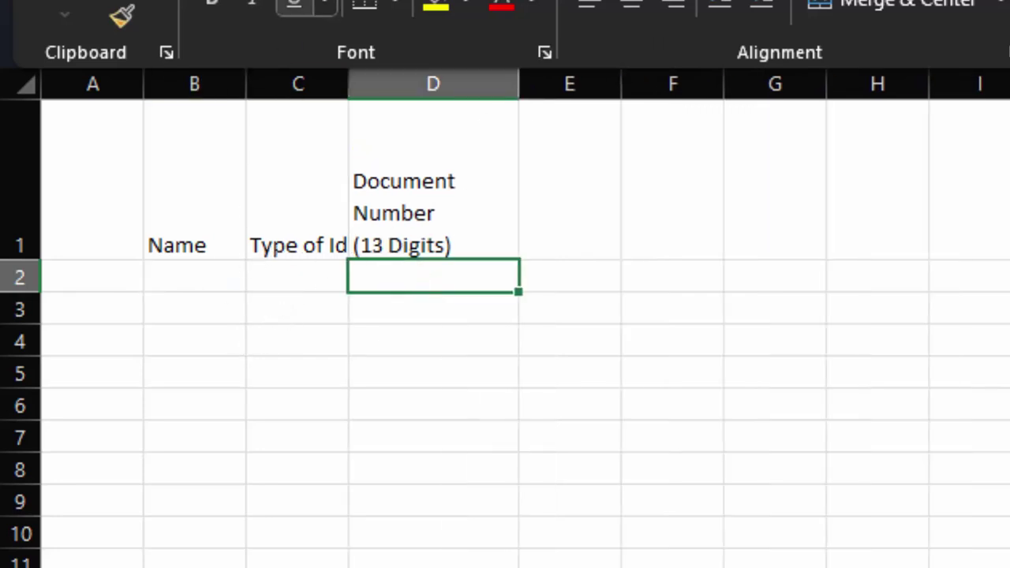
key("alt+a")
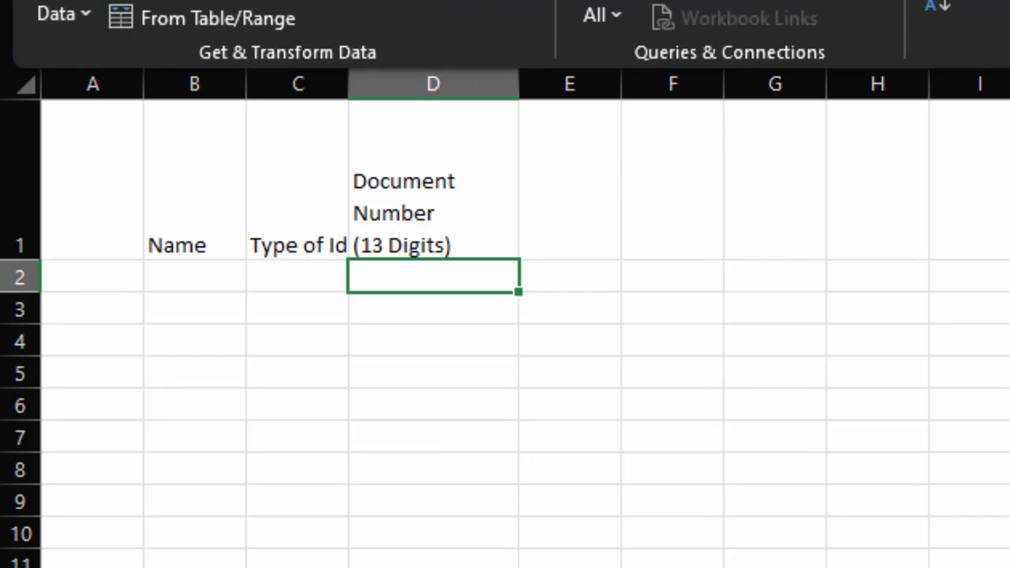
- Add a Data Validation rule on D2: Text length equal to 13
left_click(832, 131)
left_click(848, 156)
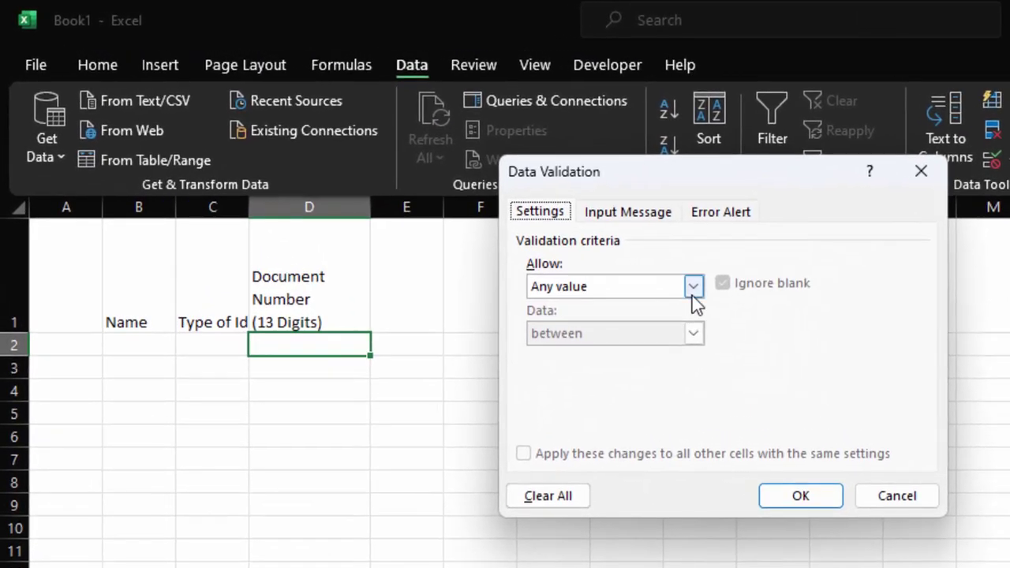
left_click(606, 250)
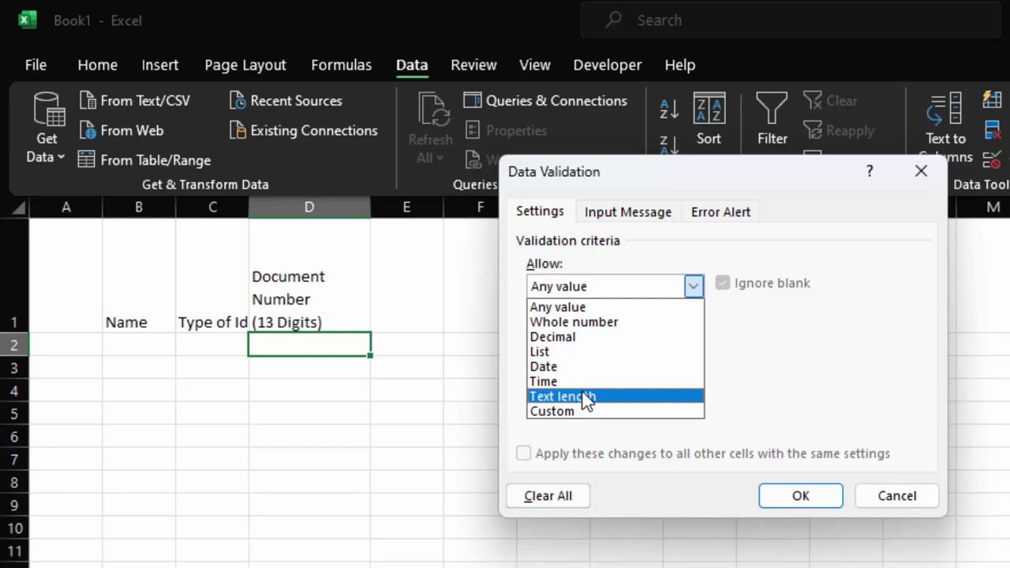
left_click(588, 396)
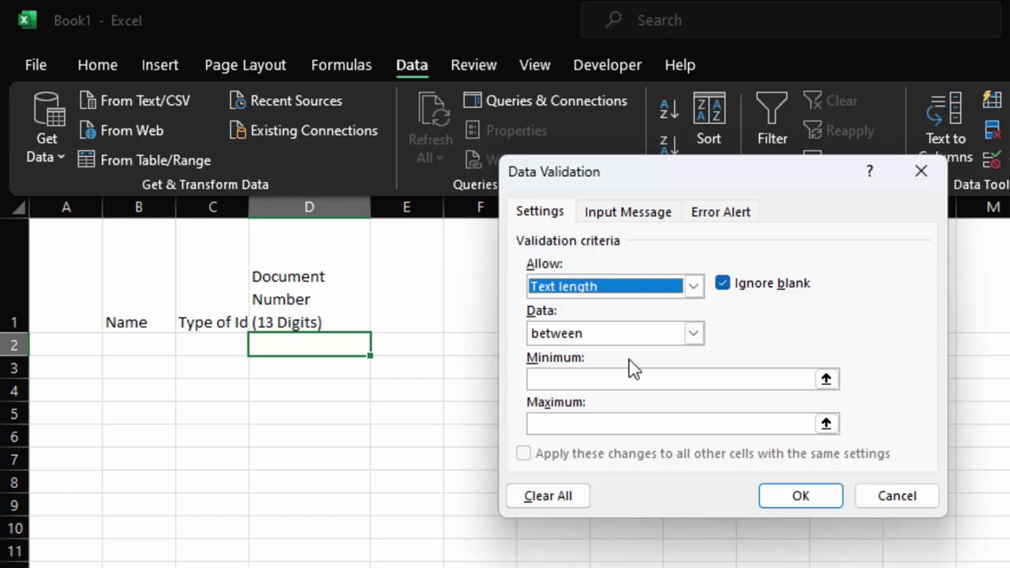
left_click(693, 334)
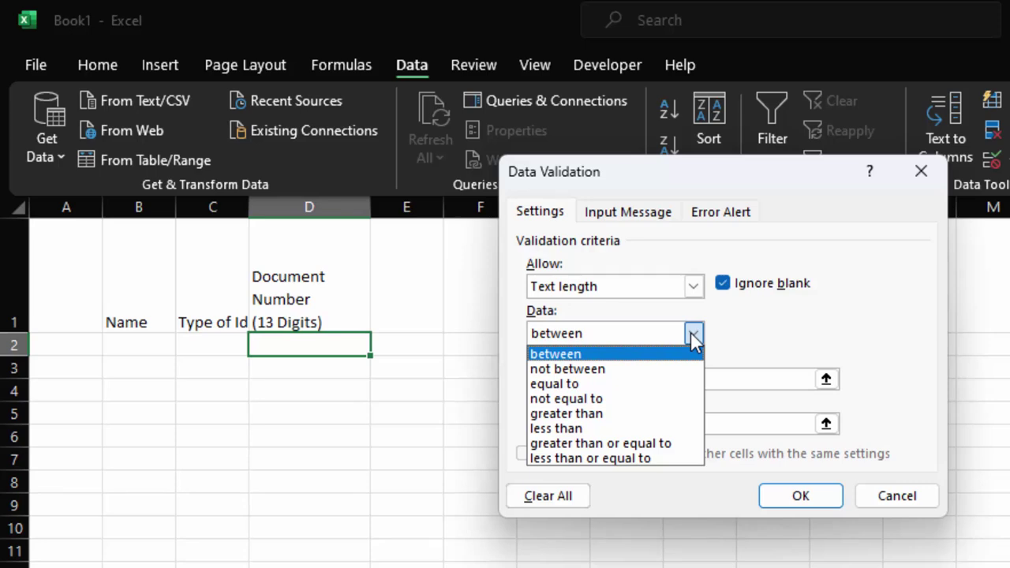
left_click(619, 384)
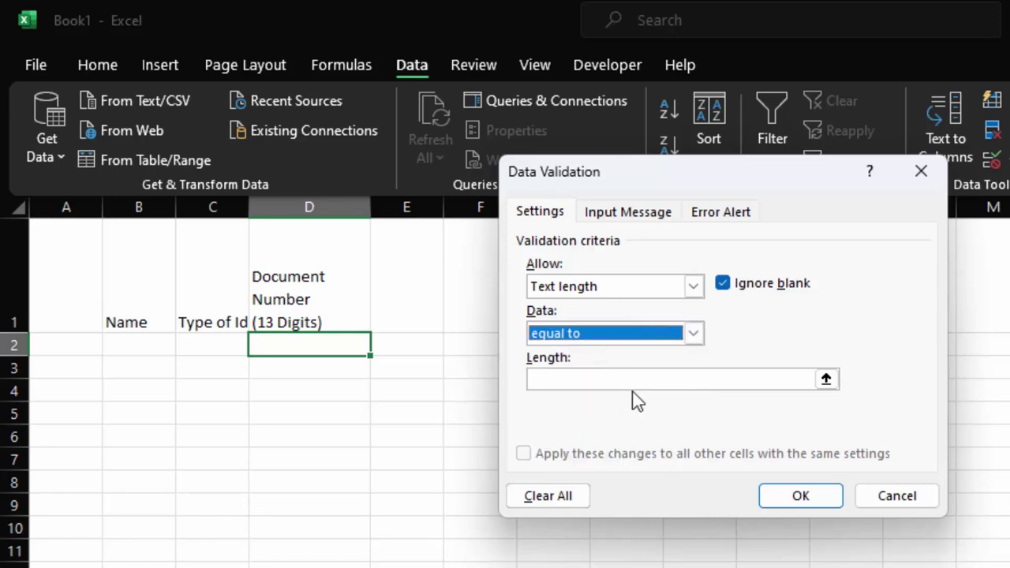
left_click(617, 378)
type("1")
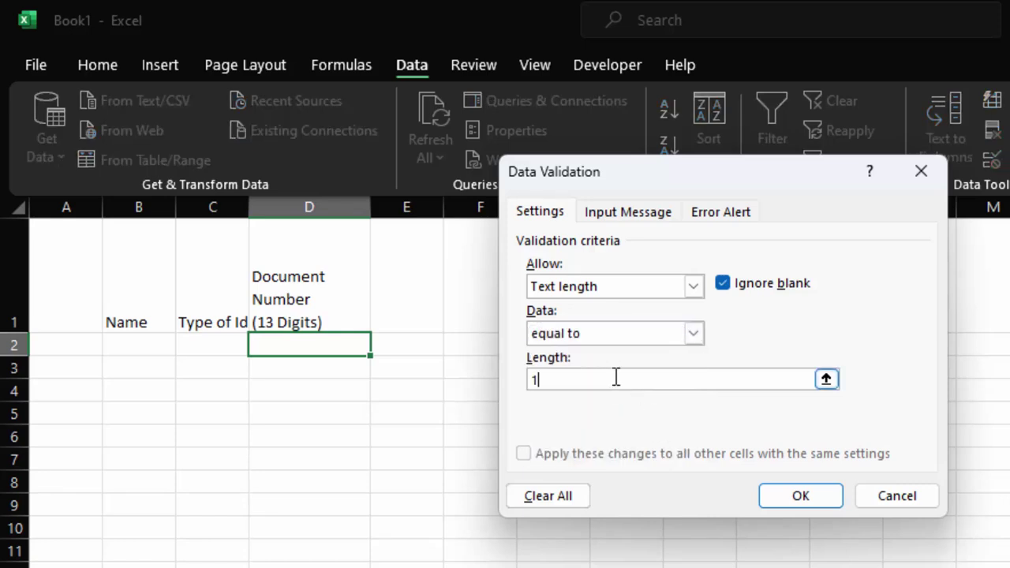
type("3")
left_click(793, 497)
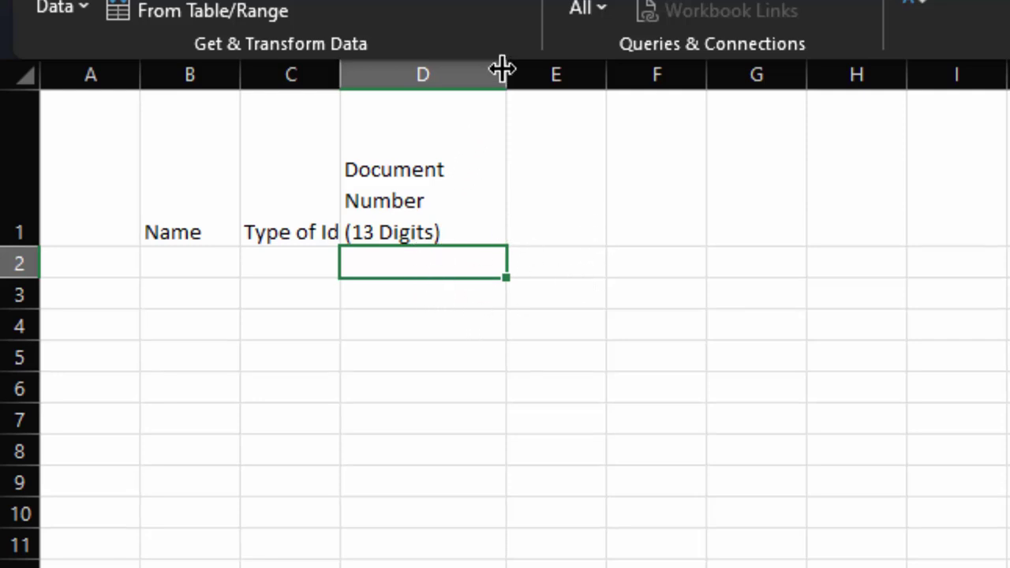
- Widen column D further and enter a sample name in B2
left_click_drag(506, 74, 609, 178)
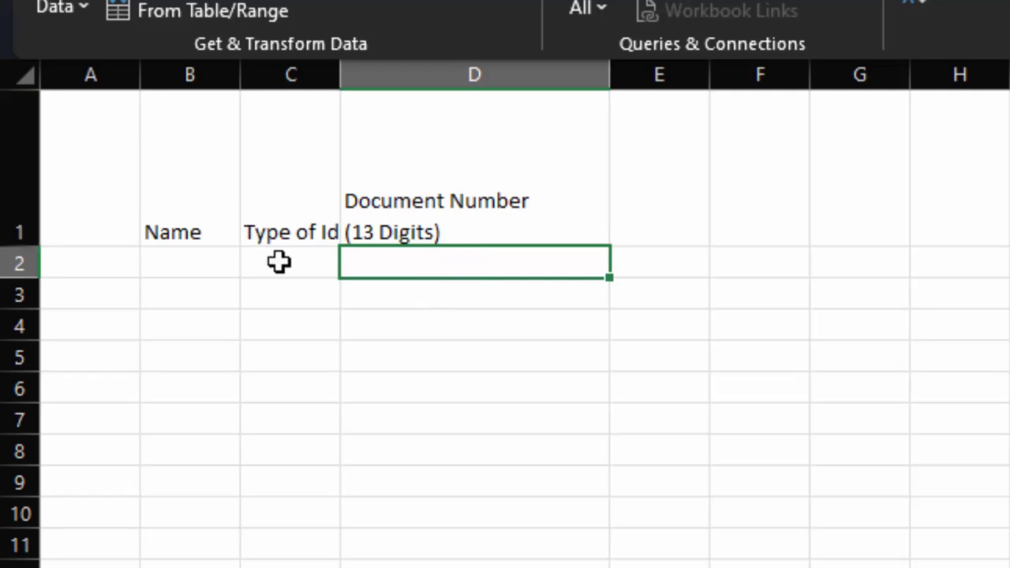
left_click(166, 269)
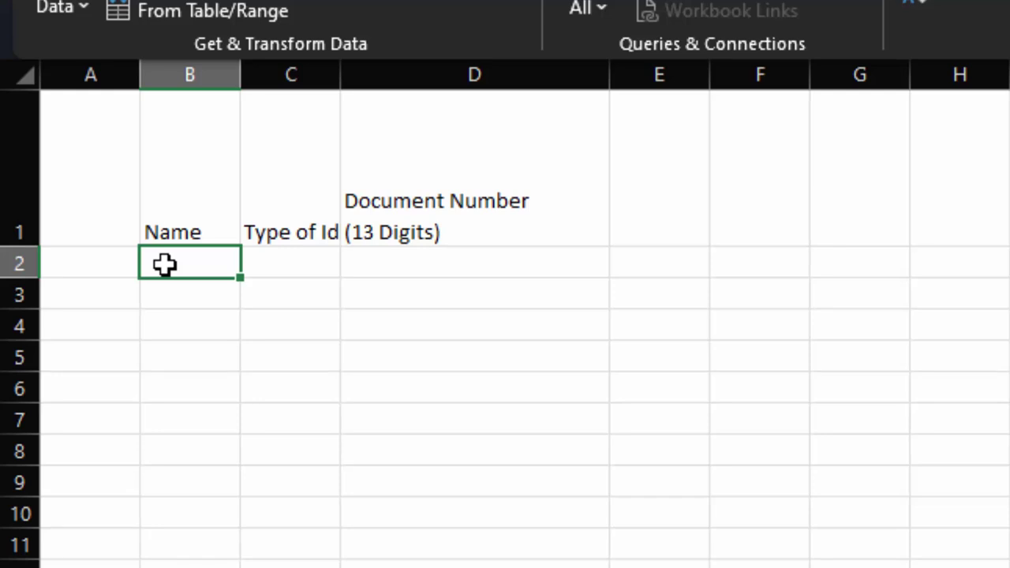
type("Ryan")
key("Tab")
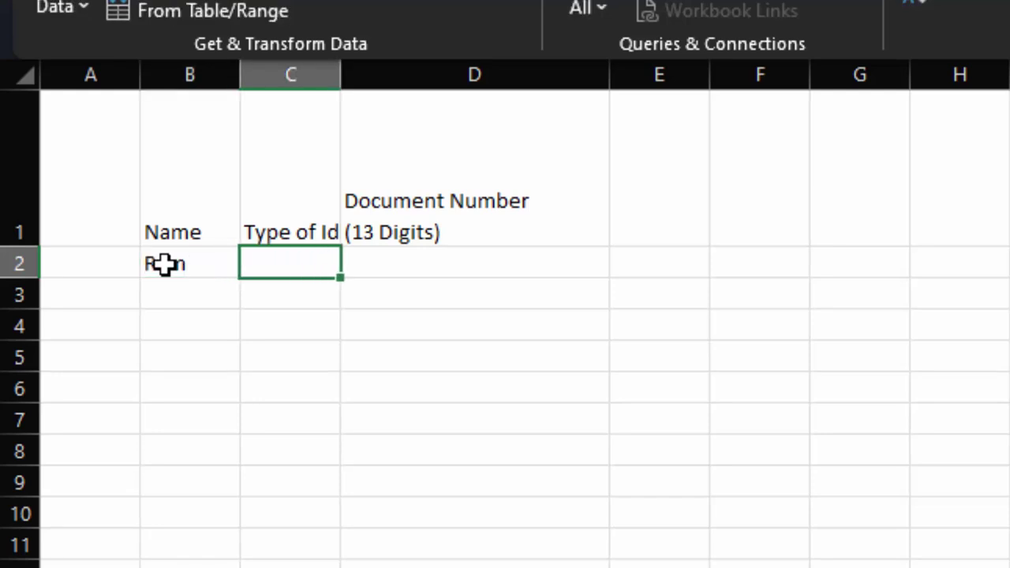
- Enter Adhar in C2 and an overlong 31-digit number in D2 to test validation
type("Adha")
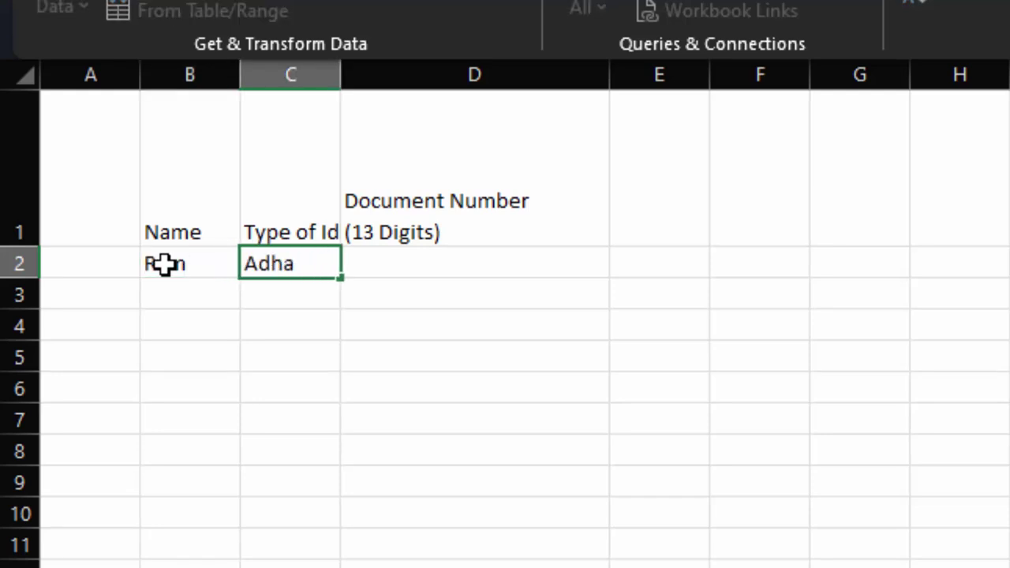
type("r")
key("Tab")
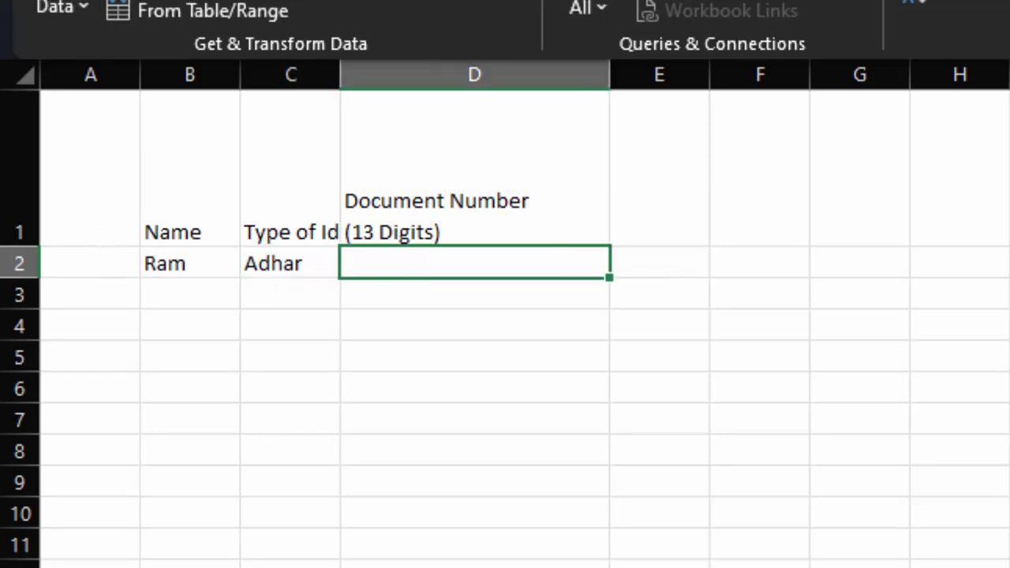
type("3223")
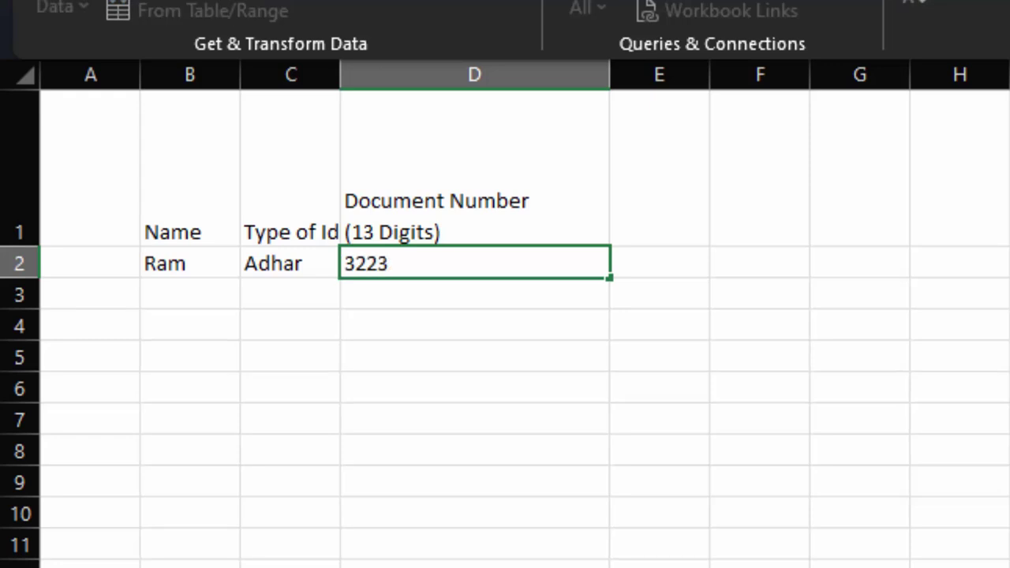
type("34113243234")
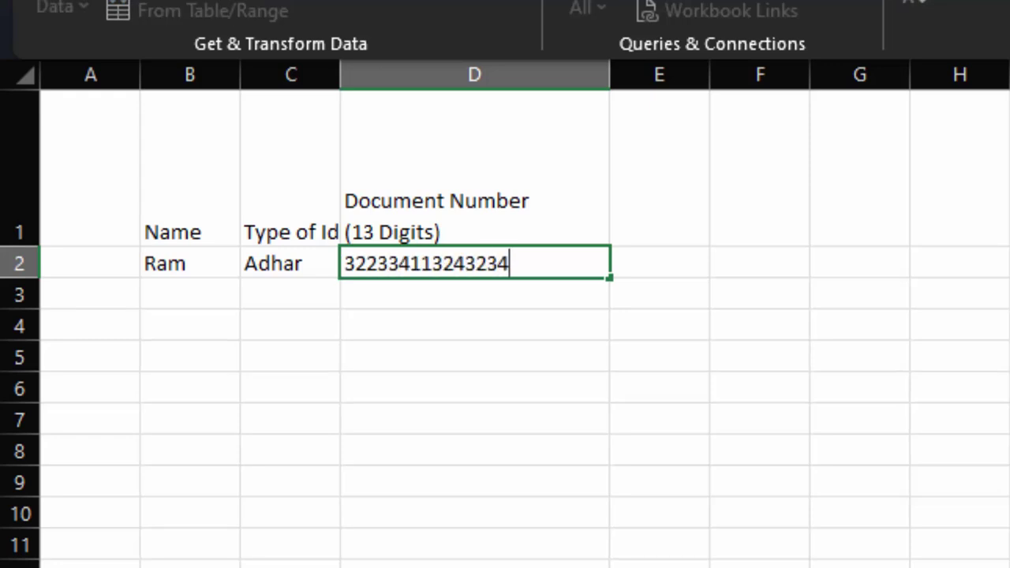
type("324232232144")
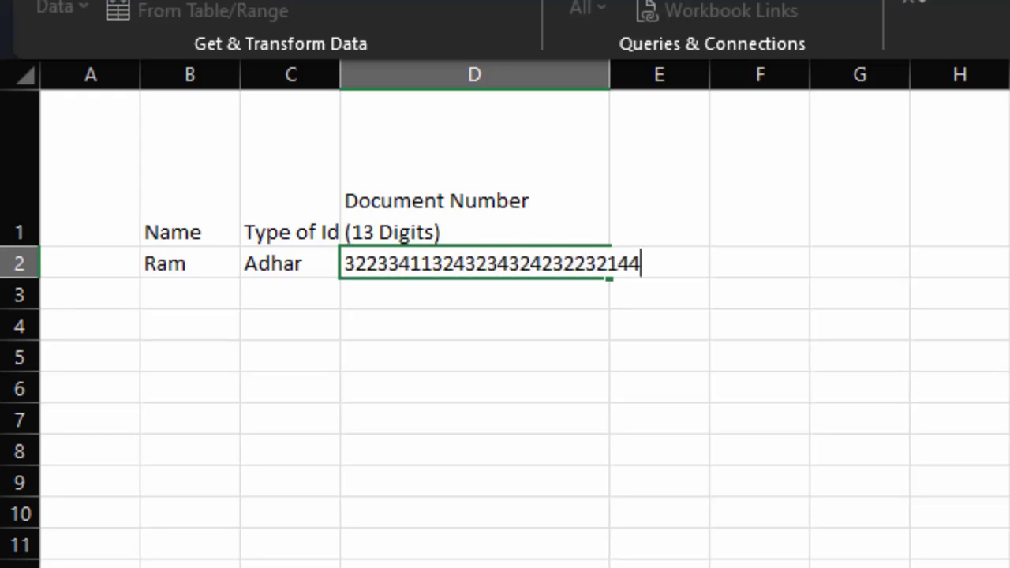
type("3412")
key("Return")
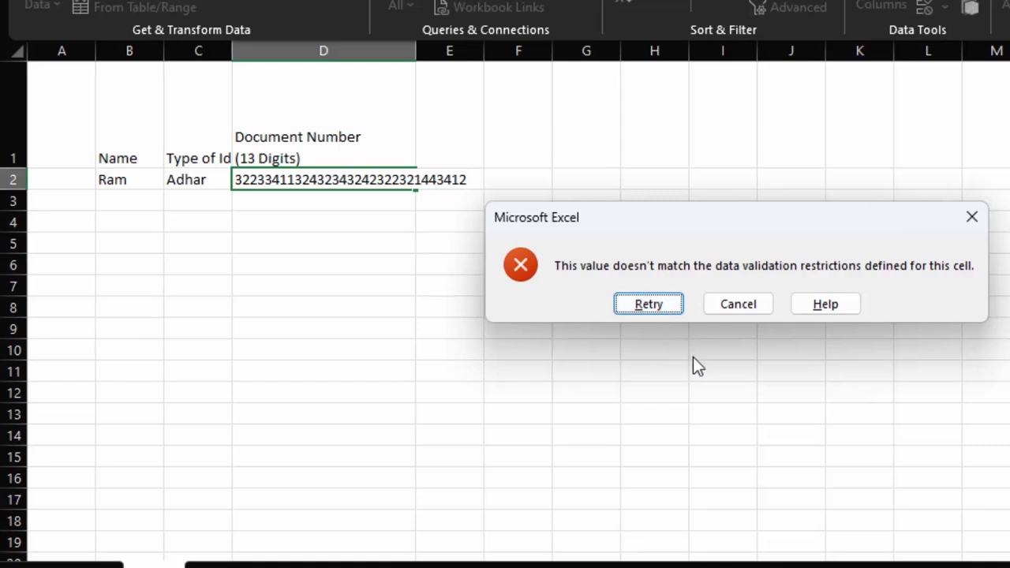
- Move the data validation error message aside to read it
left_click_drag(677, 218, 693, 178)
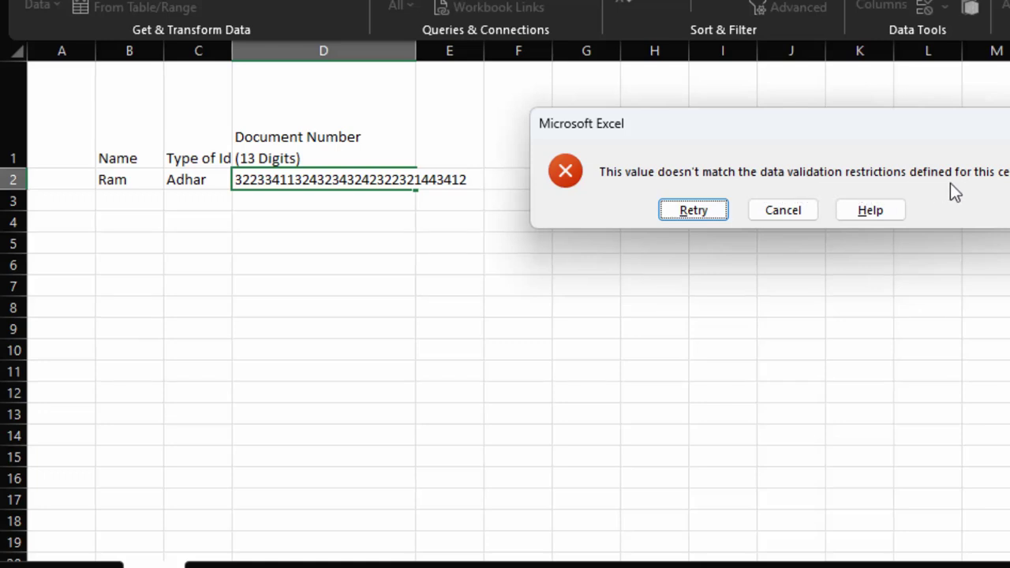
- Cancel the rejected entry and enter a valid 13-digit document number in D2
left_click(801, 214)
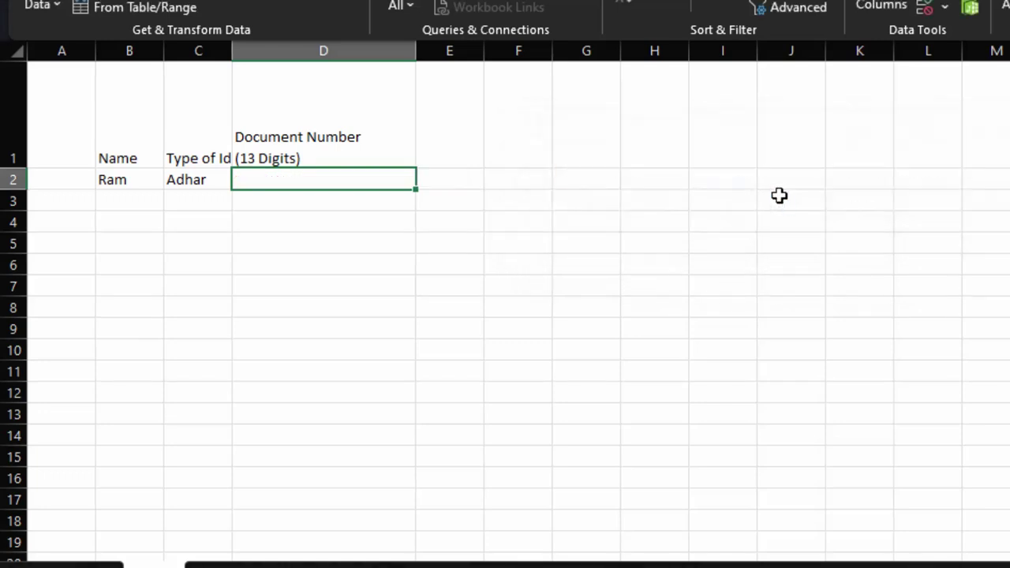
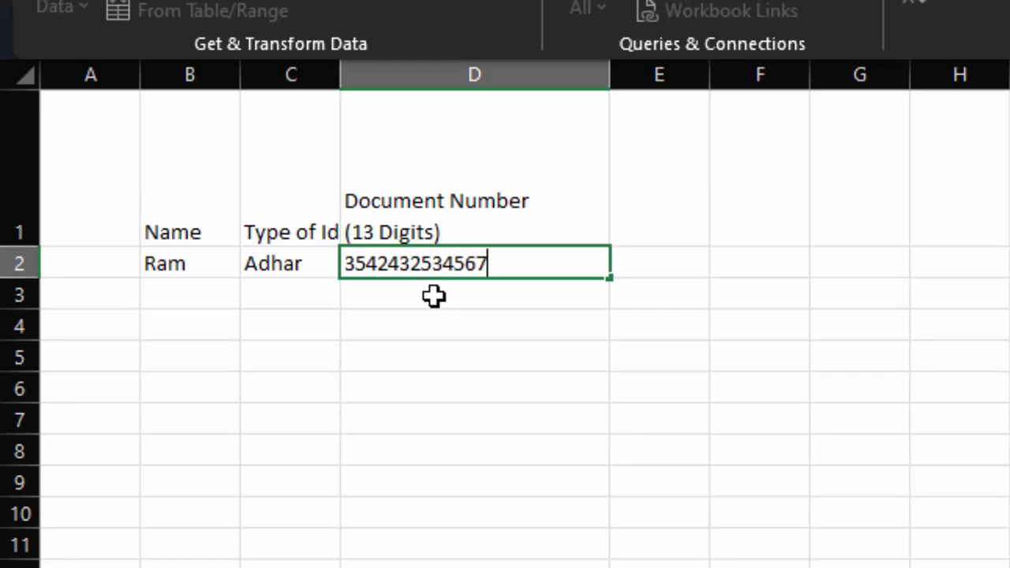
key("Return")
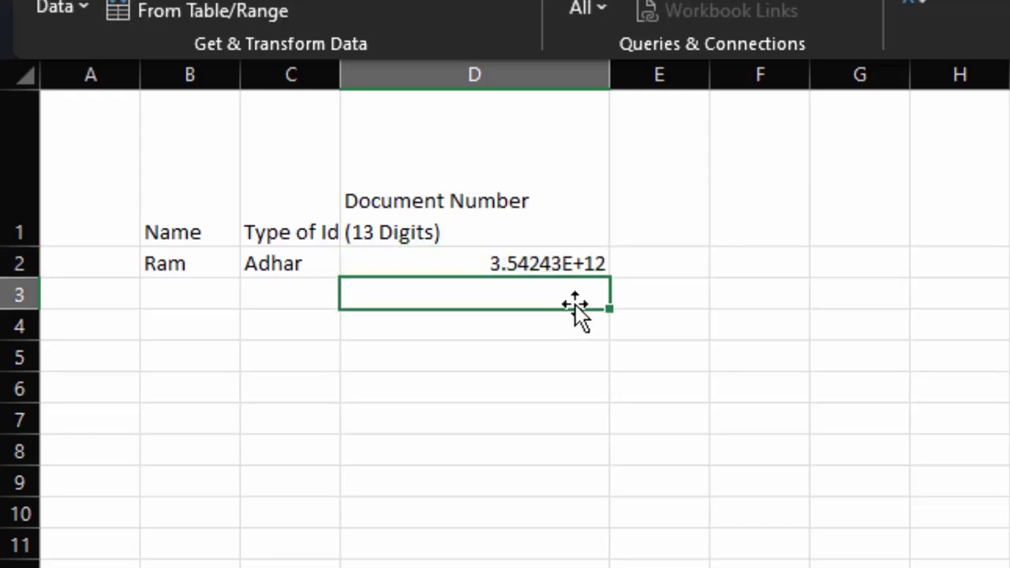
left_click(570, 270)
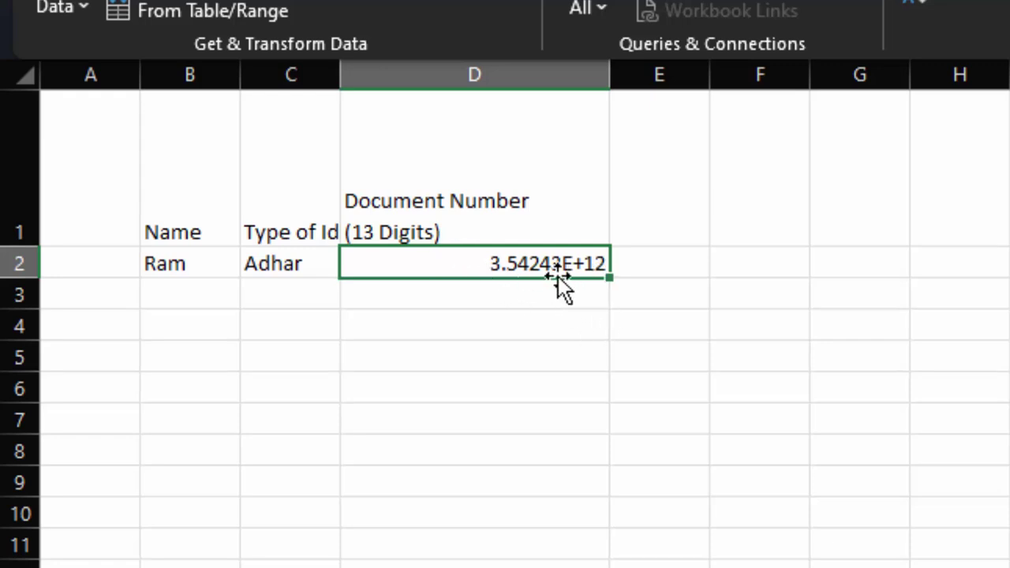
- Format D2:D9 as Number with 0 decimal places so D2 shows all 13 digits
left_click_drag(547, 268, 534, 482)
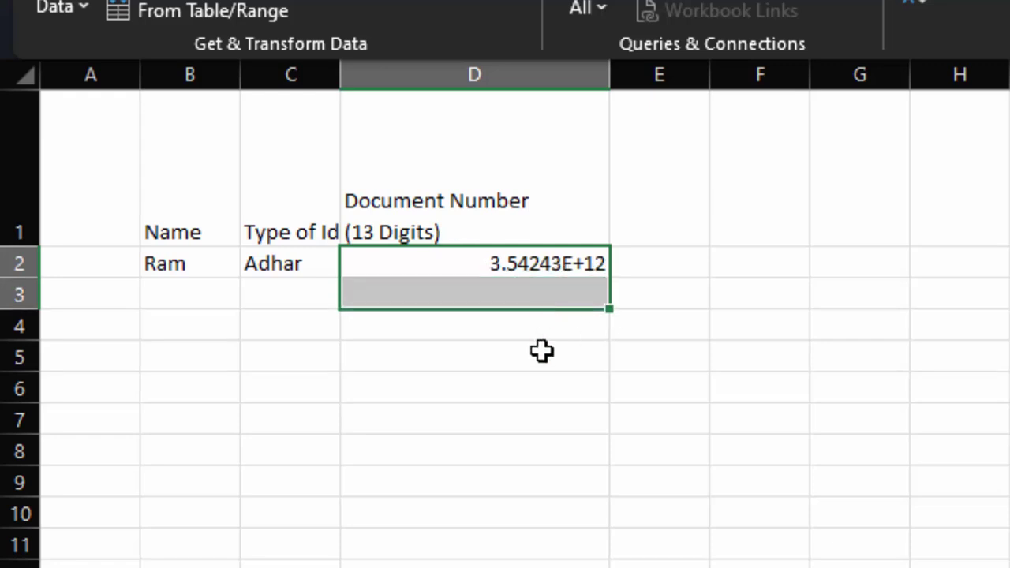
right_click(471, 329)
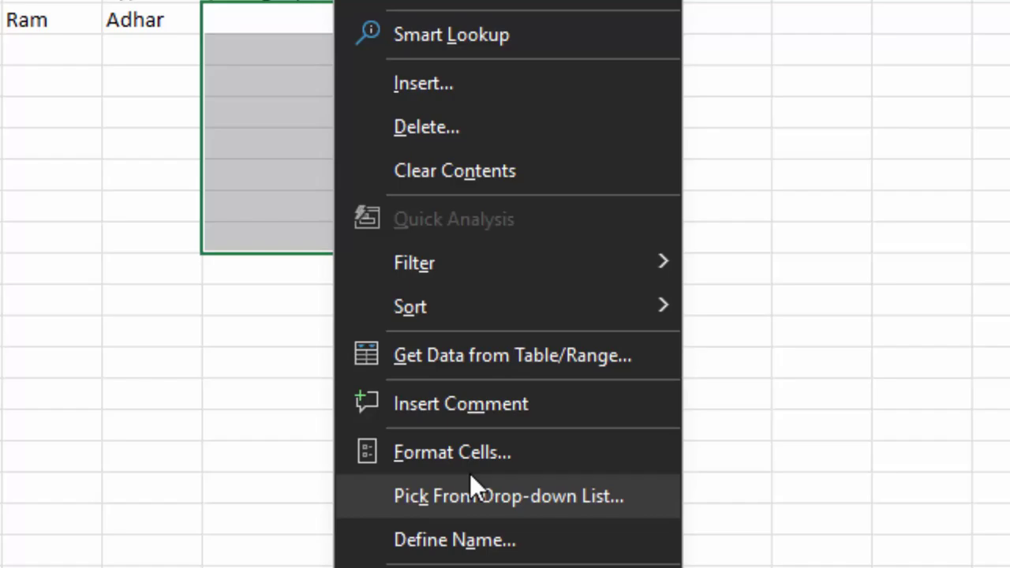
left_click(466, 452)
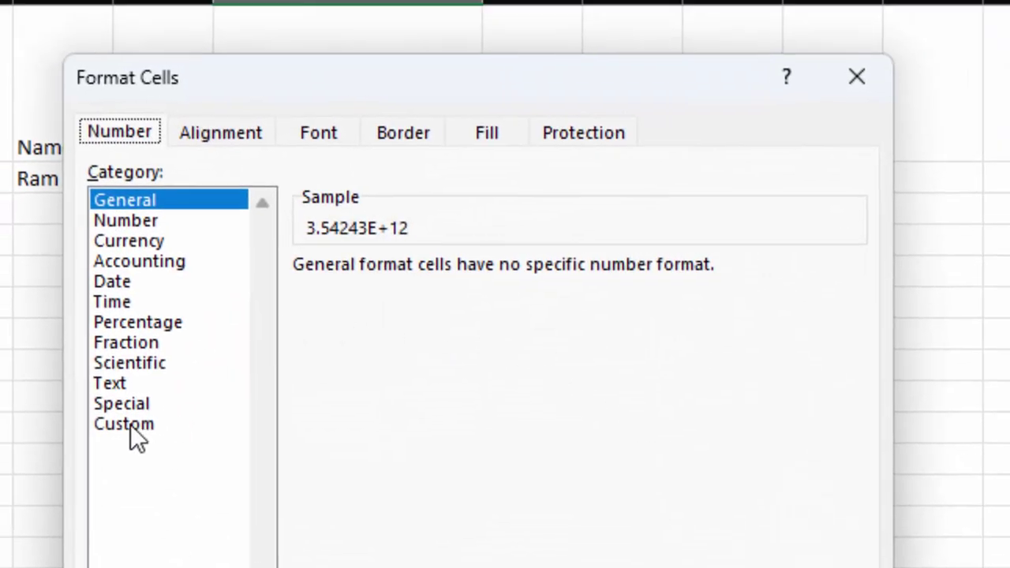
left_click(130, 224)
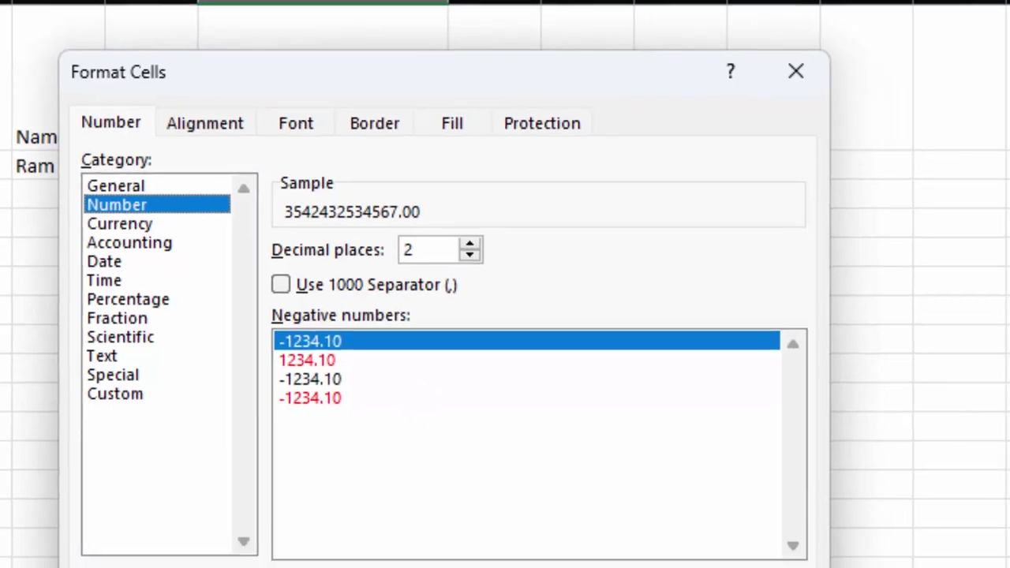
type("0")
key("Return")
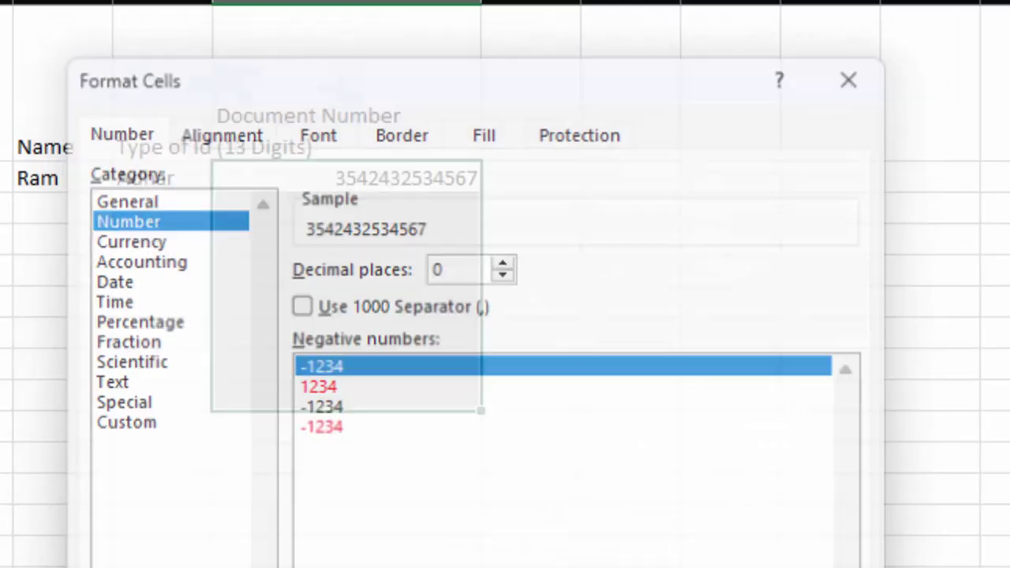
left_click(370, 210)
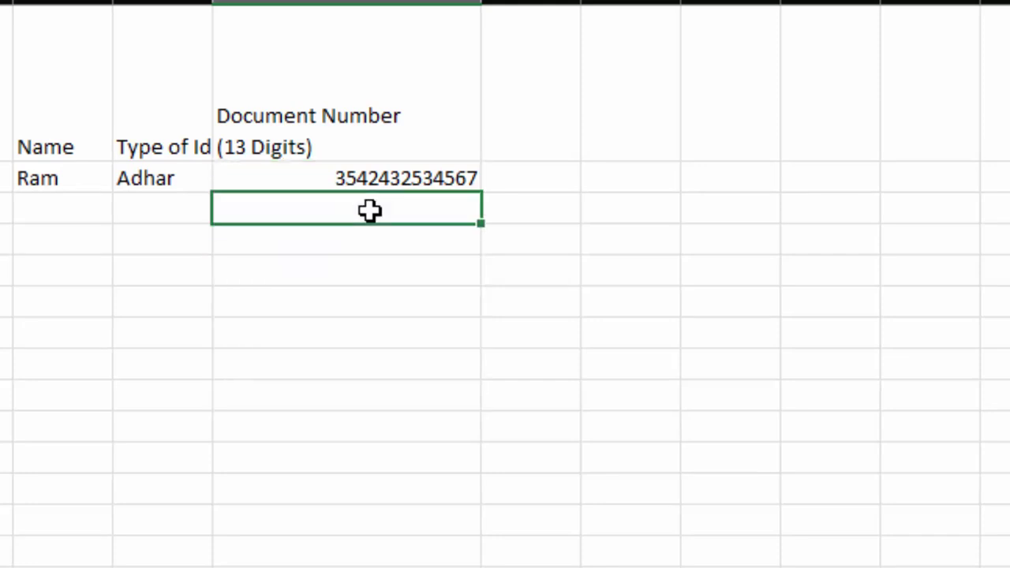